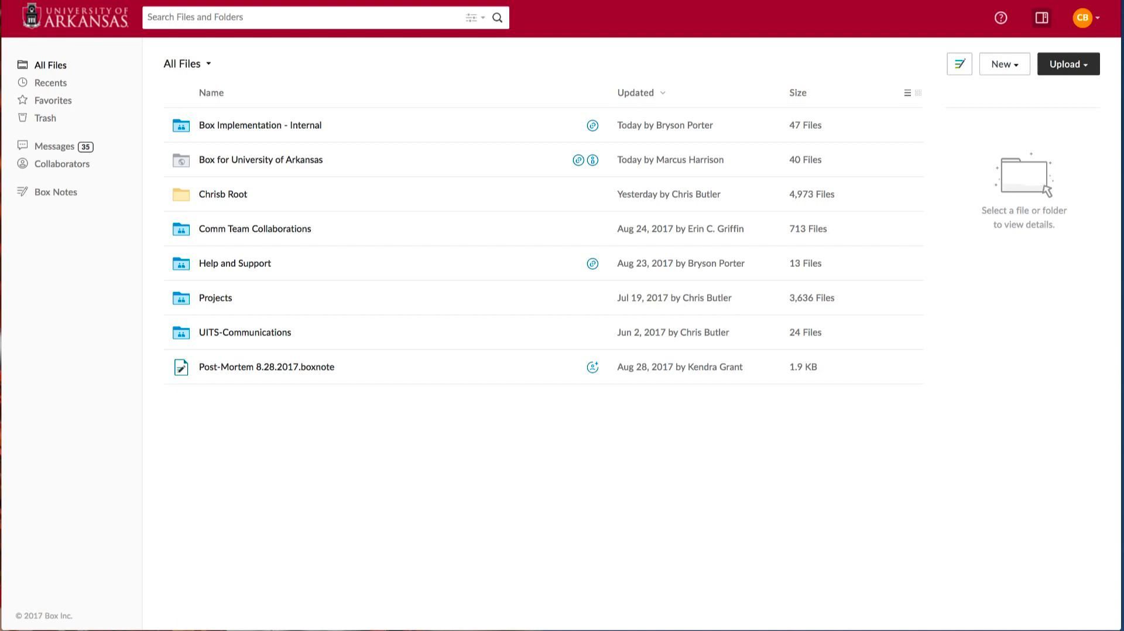
pyautogui.click(351, 17)
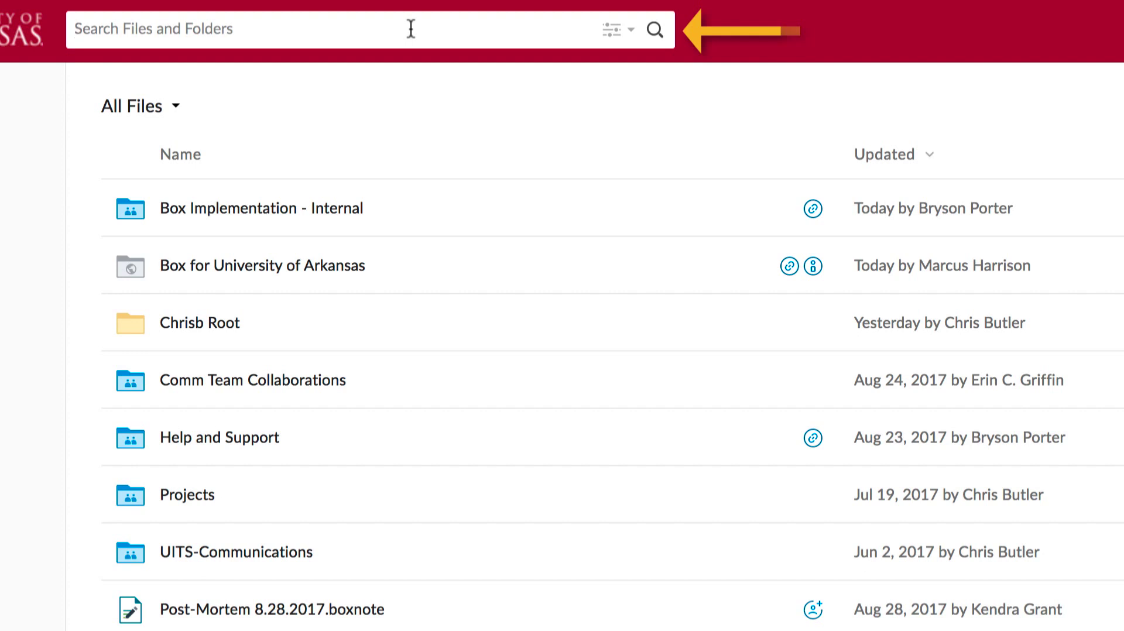
pyautogui.click(175, 107)
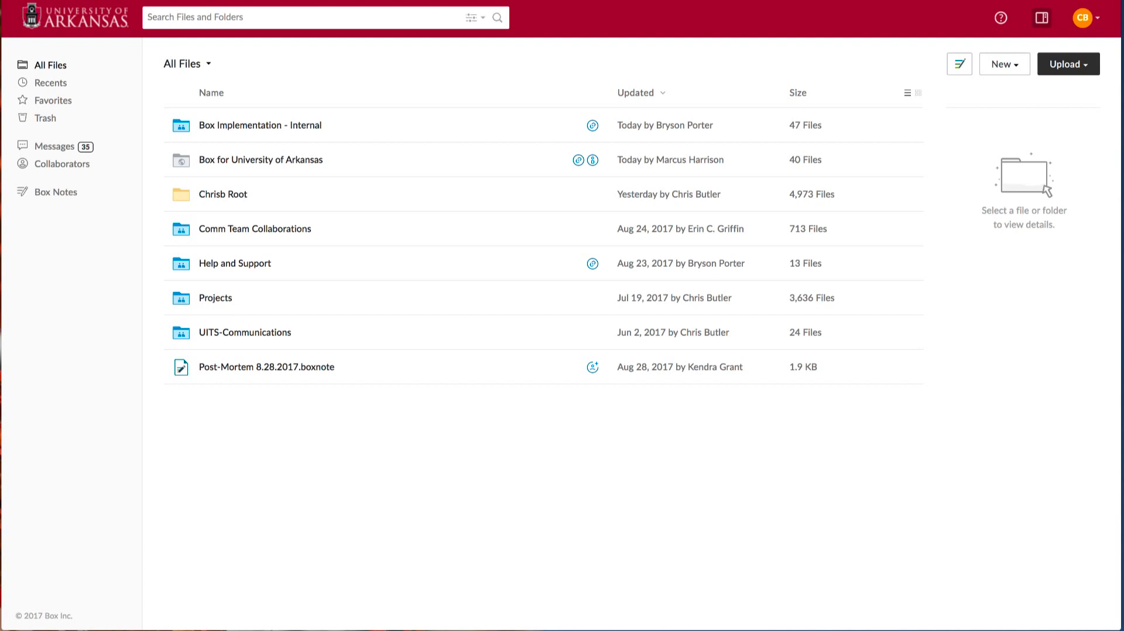
# Create a new folder named "UITS Sytem Project Fall 2017" in All Files.
pyautogui.click(1008, 69)
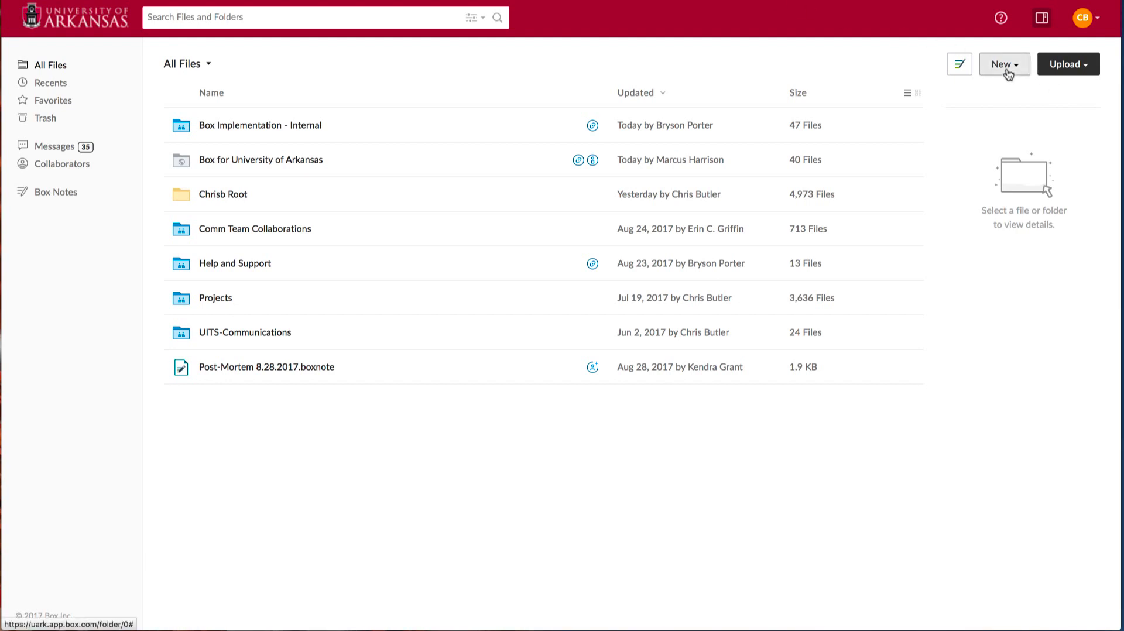
pyautogui.click(997, 95)
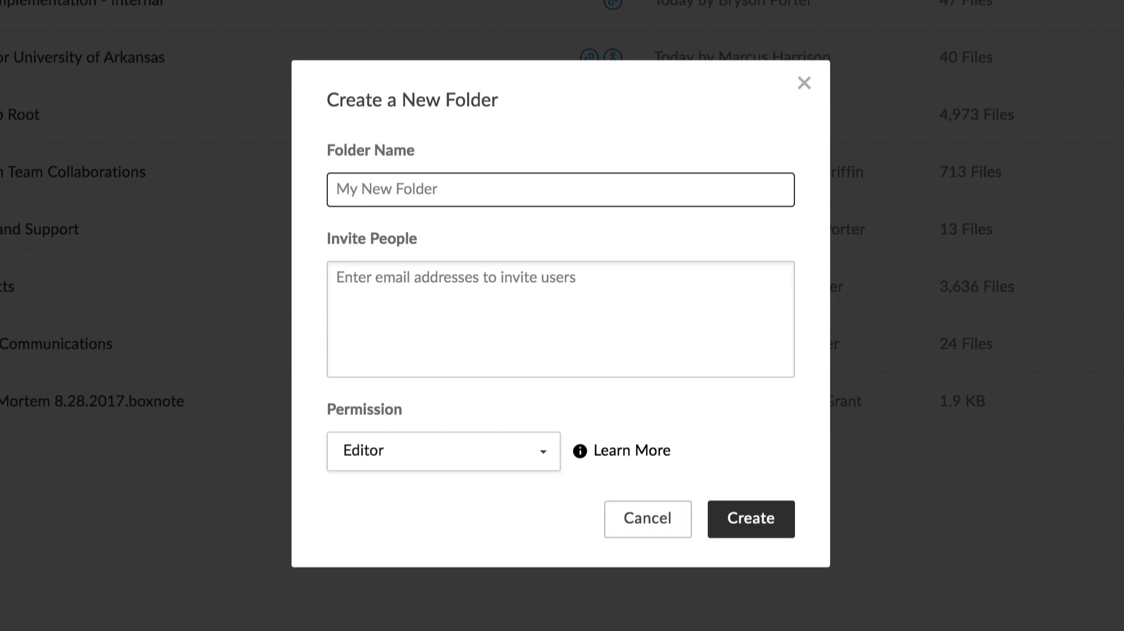
pyautogui.write('Ui')
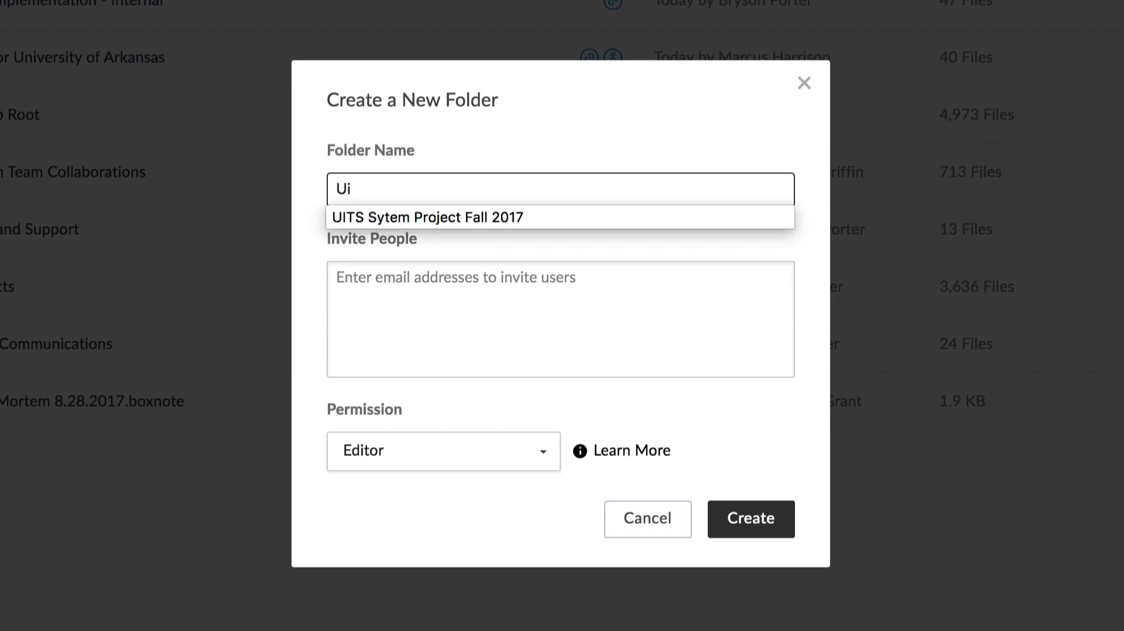
pyautogui.press('Down')
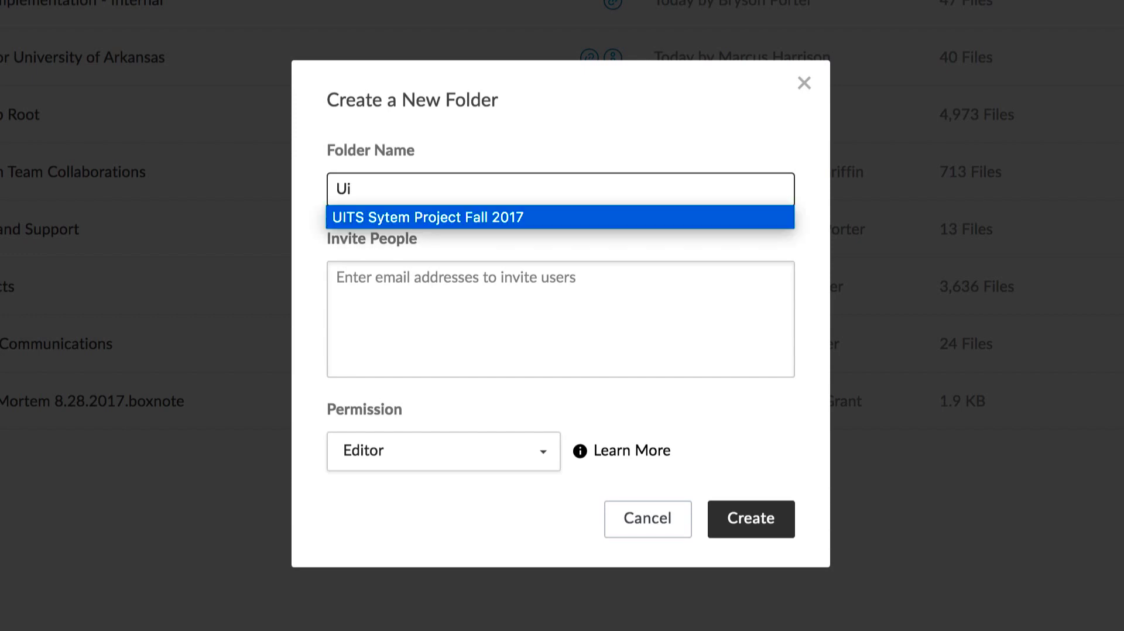
pyautogui.press('Return')
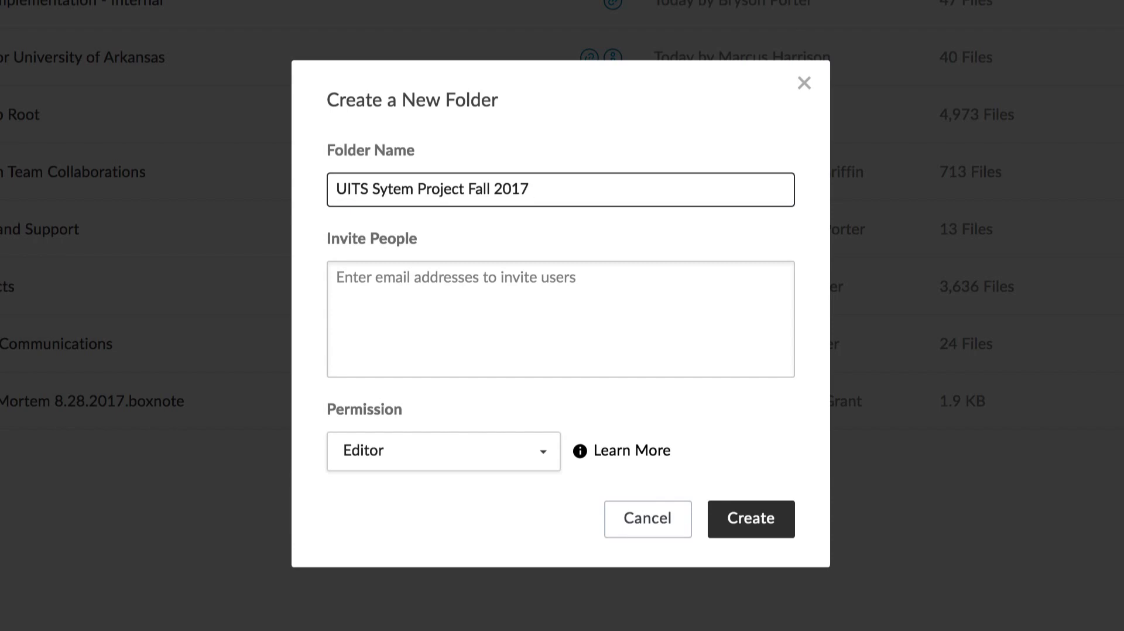
pyautogui.click(756, 523)
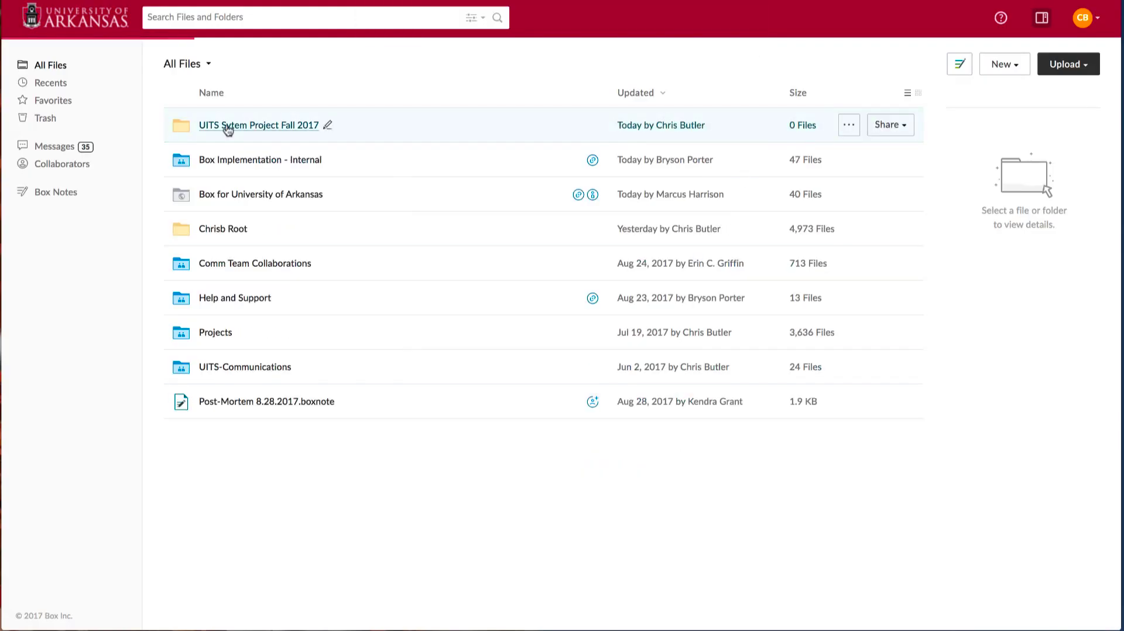
# Open the UITS Sytem Project Fall 2017 folder and upload Box Example Folder and Box Example File.docx into it from the computer.
pyautogui.click(226, 125)
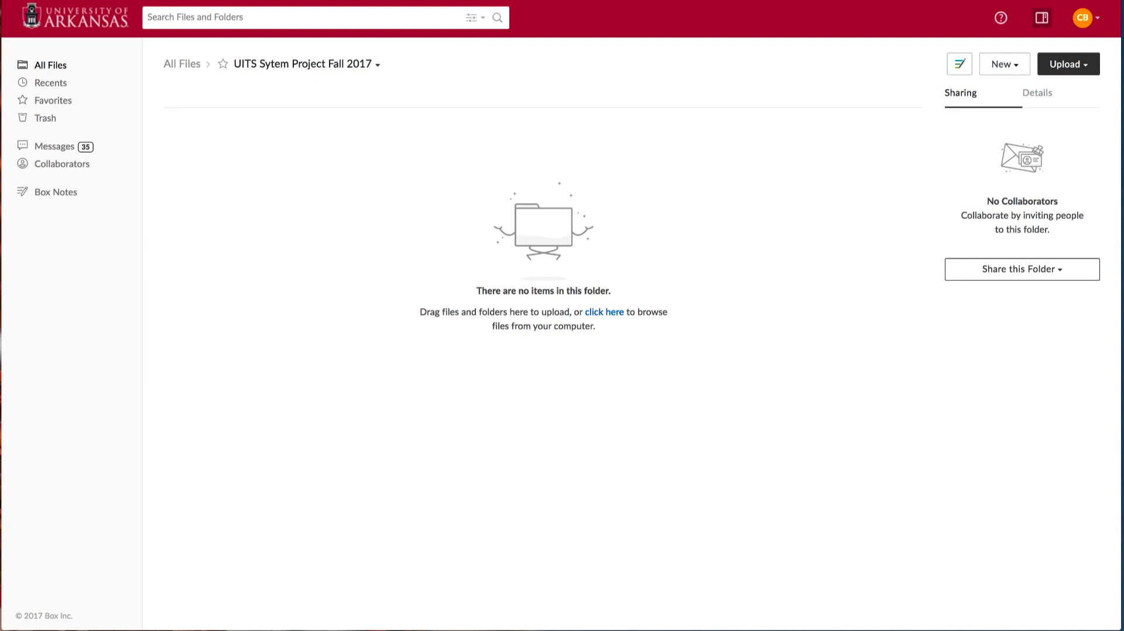
pyautogui.moveTo(586, 626); pyautogui.dragTo(451, 359)
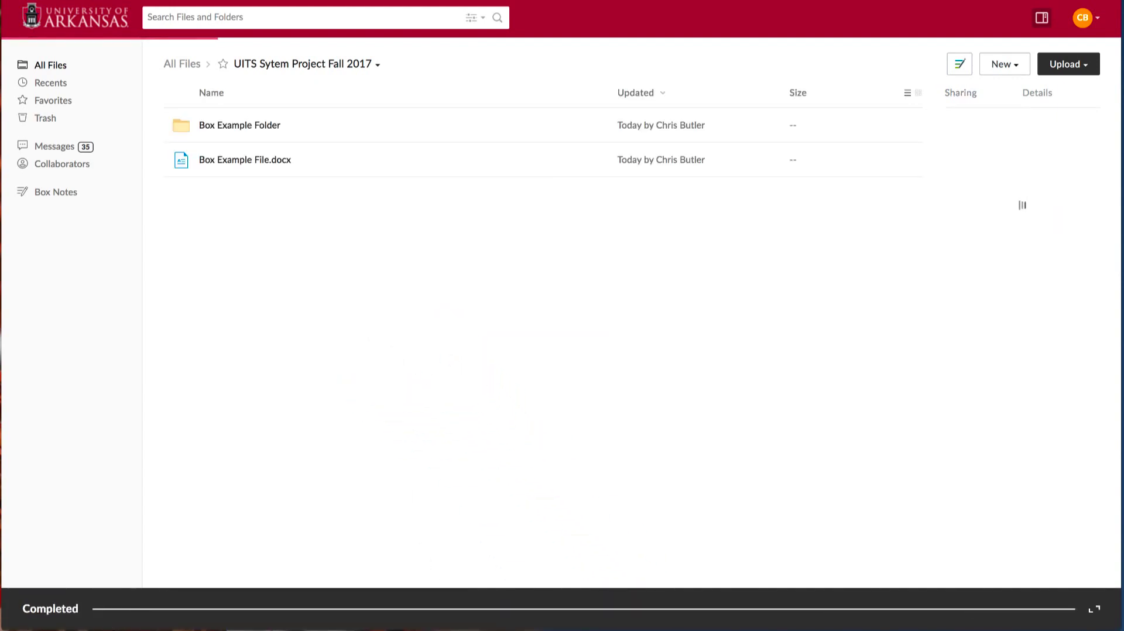
pyautogui.click(1069, 65)
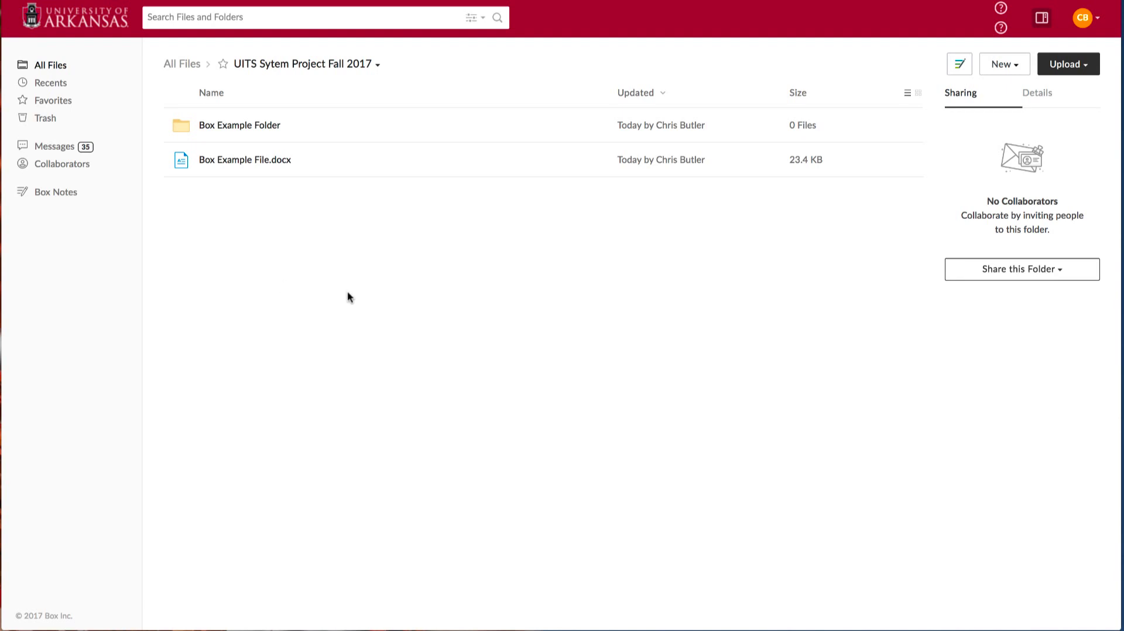
# Invite the suggested collaborator whose name starts with E to the folder with Co-owner permission and the default message.
pyautogui.click(990, 273)
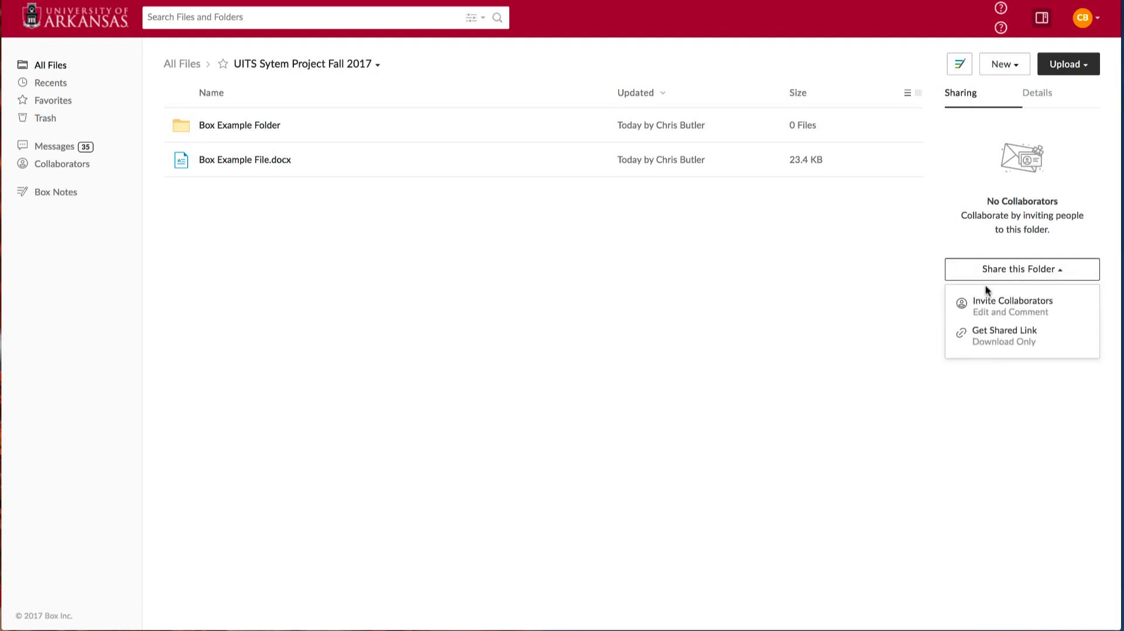
pyautogui.click(982, 305)
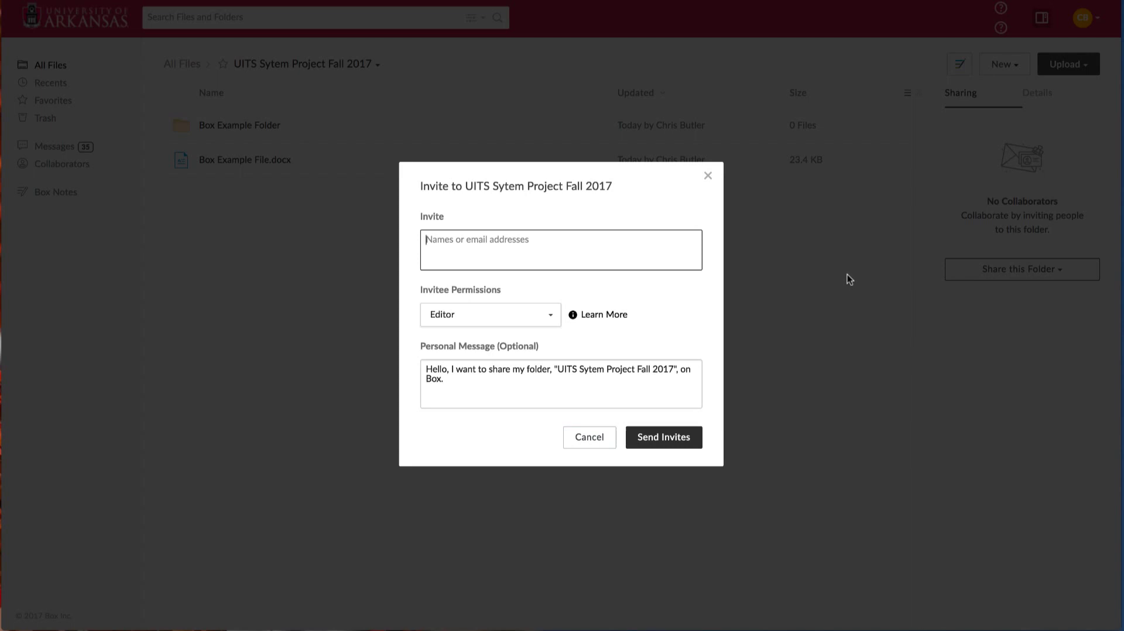
pyautogui.write('E')
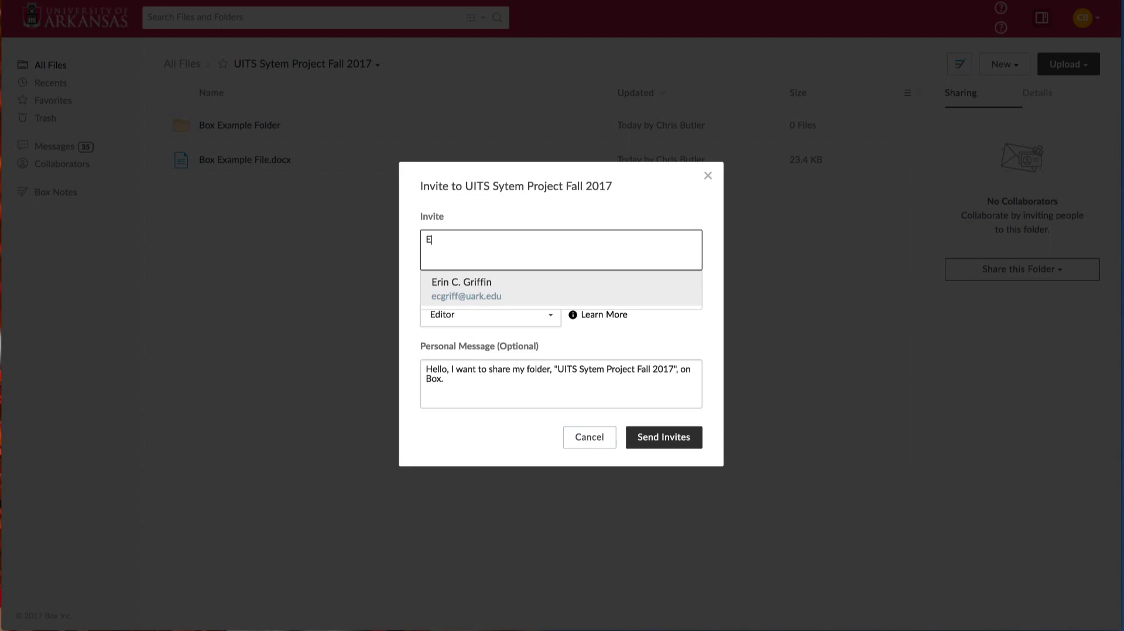
pyautogui.click(492, 291)
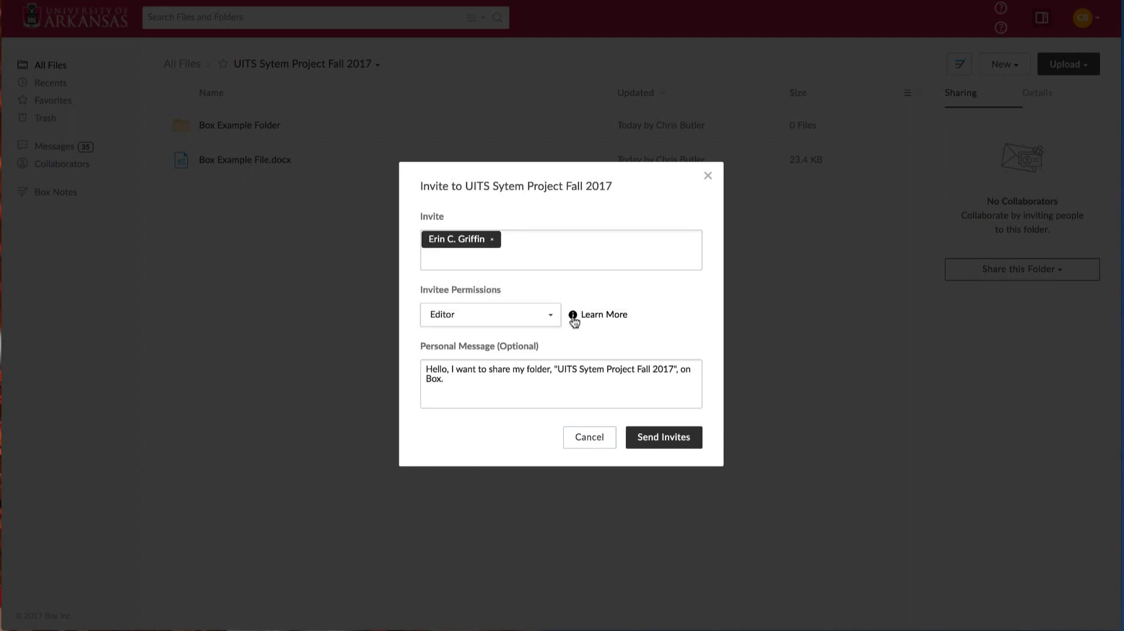
pyautogui.moveTo(574, 322)
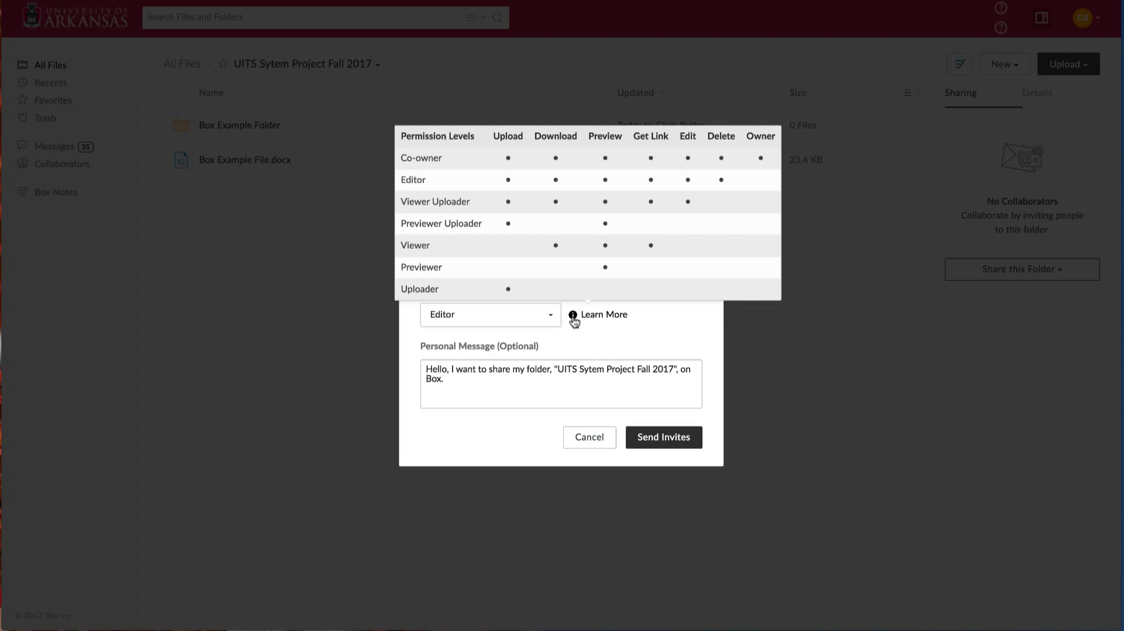
pyautogui.click(549, 319)
pyautogui.click(457, 321)
pyautogui.click(658, 438)
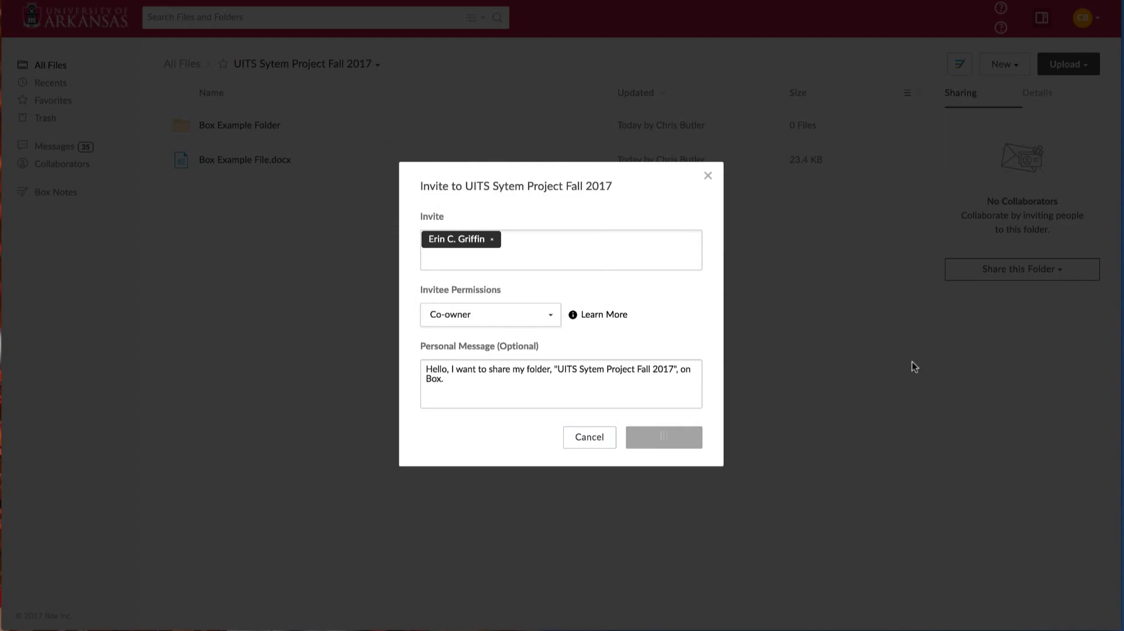
# Invite a second collaborator, whose name starts with "Ar", to the folder with Previewer Uploader permission.
pyautogui.click(991, 208)
pyautogui.click(973, 241)
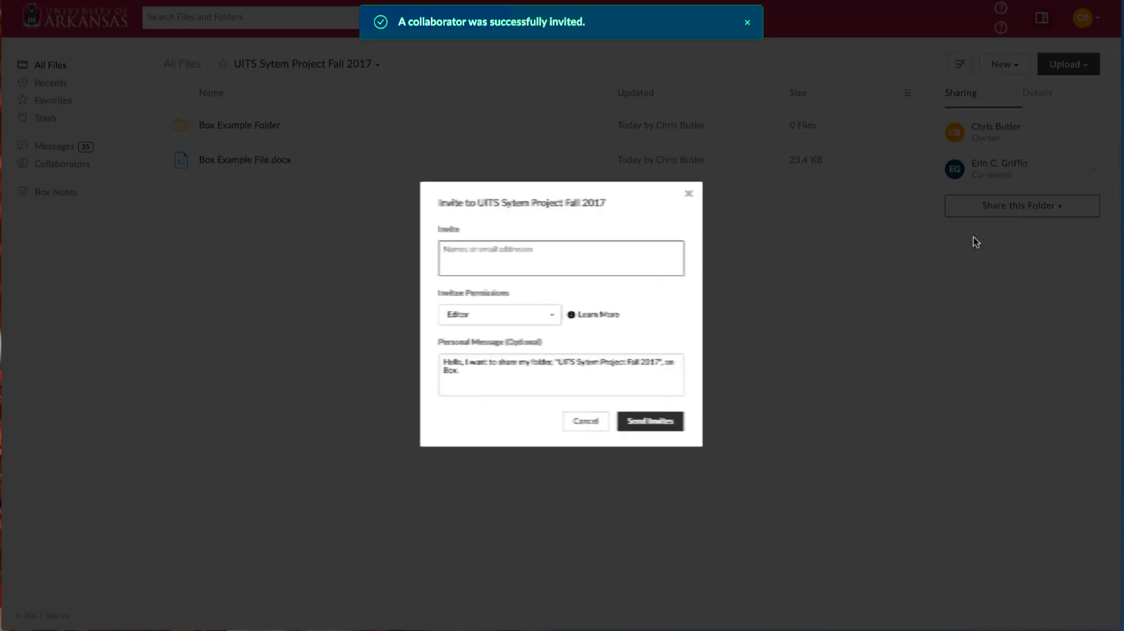
pyautogui.write('A')
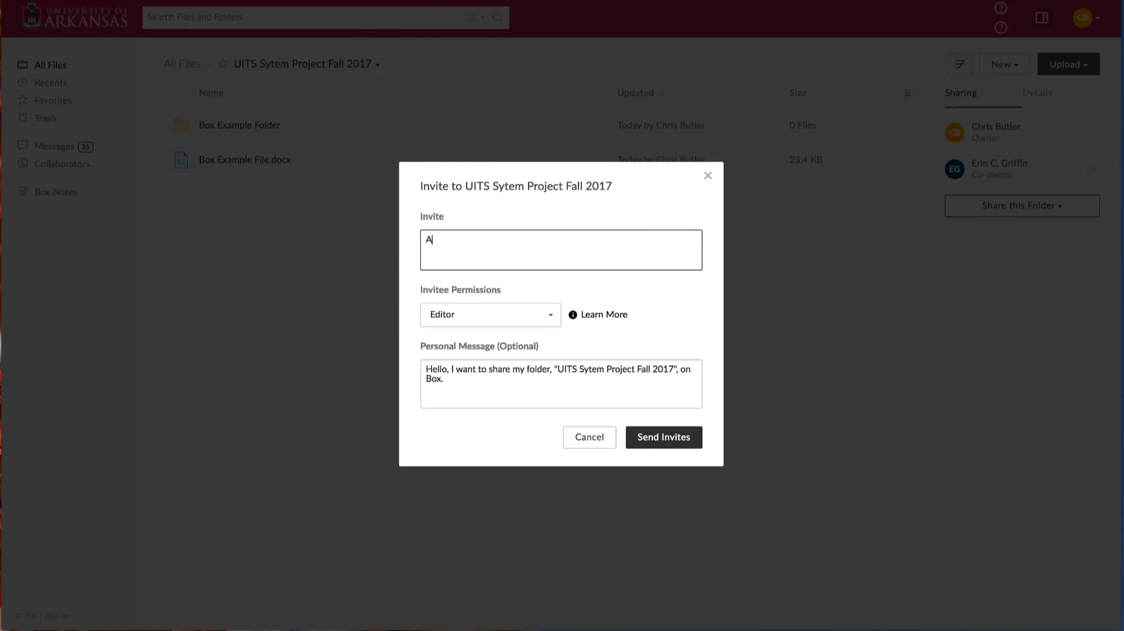
pyautogui.write('r')
pyautogui.click(515, 319)
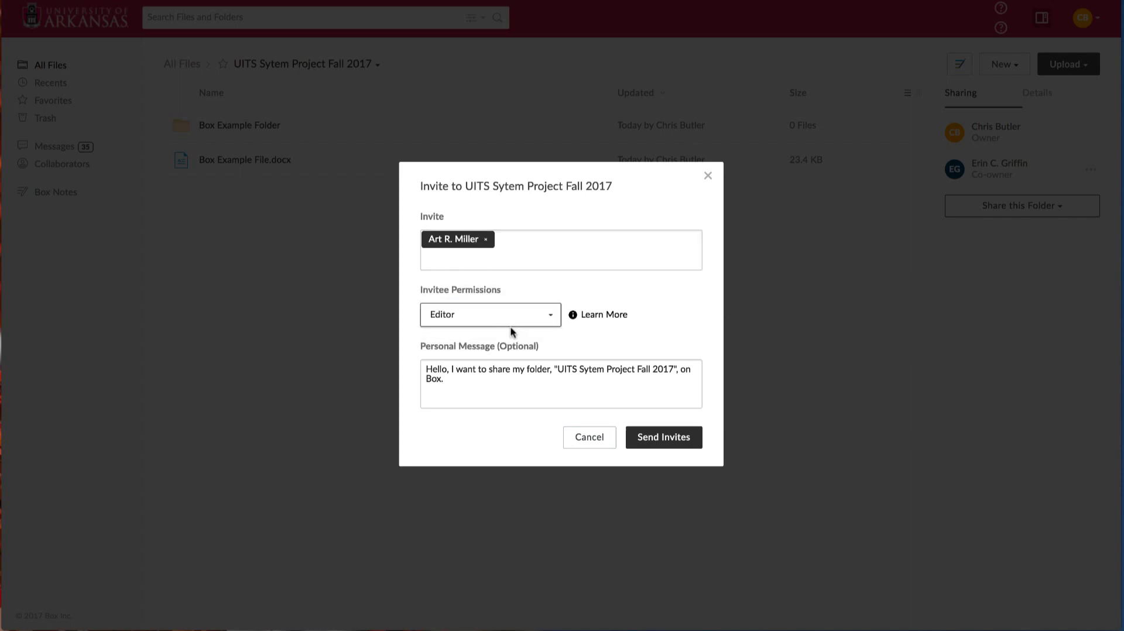
pyautogui.click(498, 316)
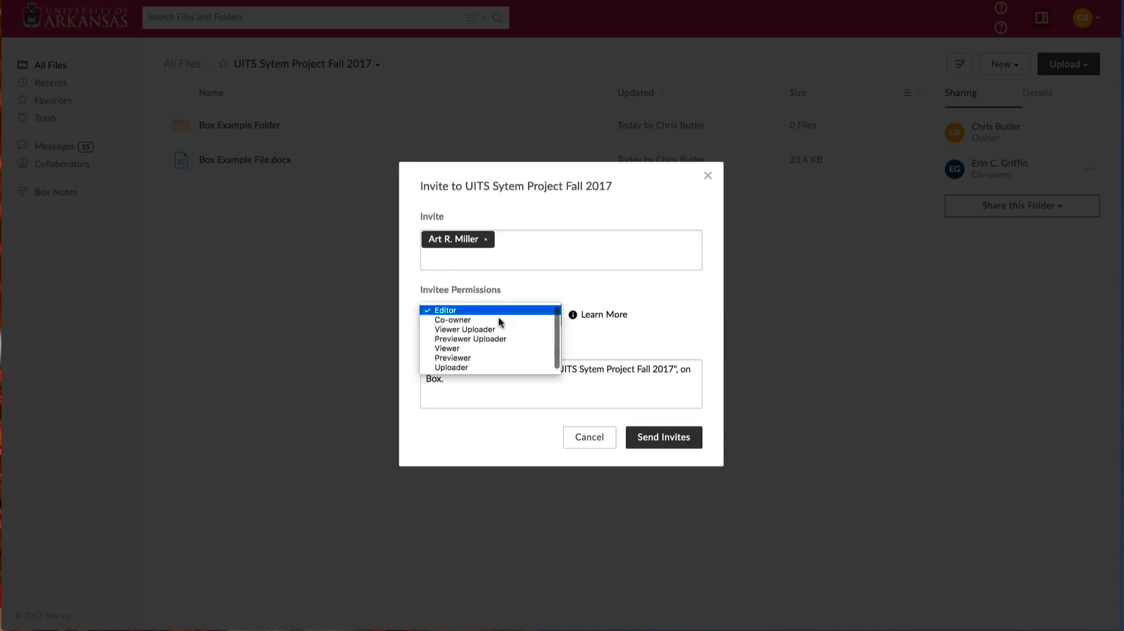
pyautogui.click(481, 341)
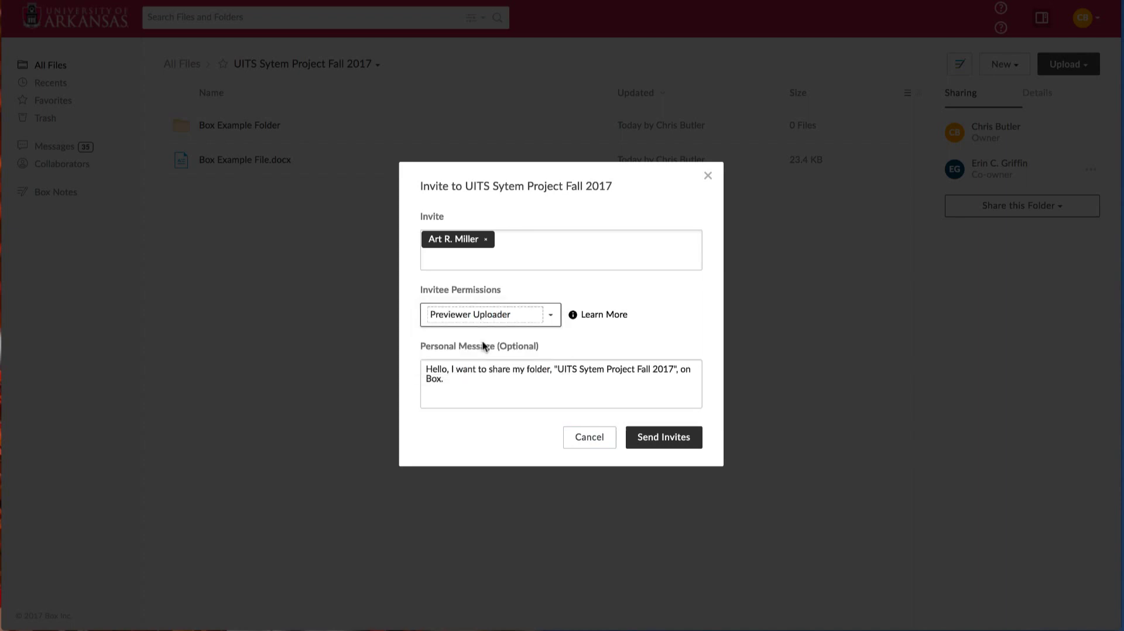
pyautogui.click(657, 438)
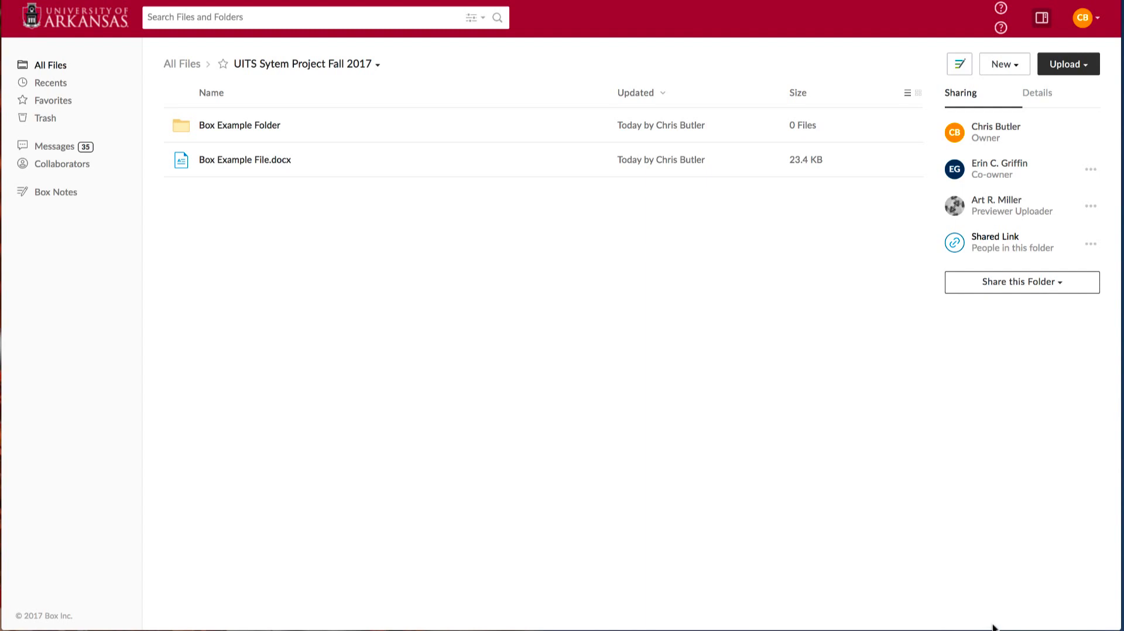
# Get the shared link for the UITS Sytem Project Fall 2017 folder and check its available access types.
pyautogui.click(999, 286)
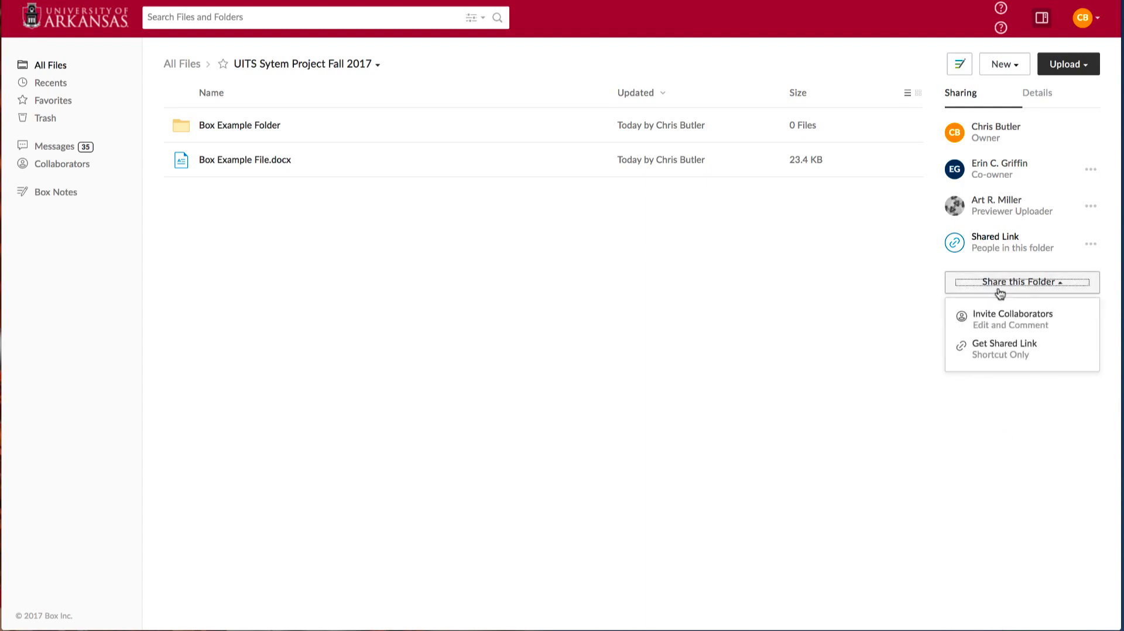
pyautogui.click(994, 350)
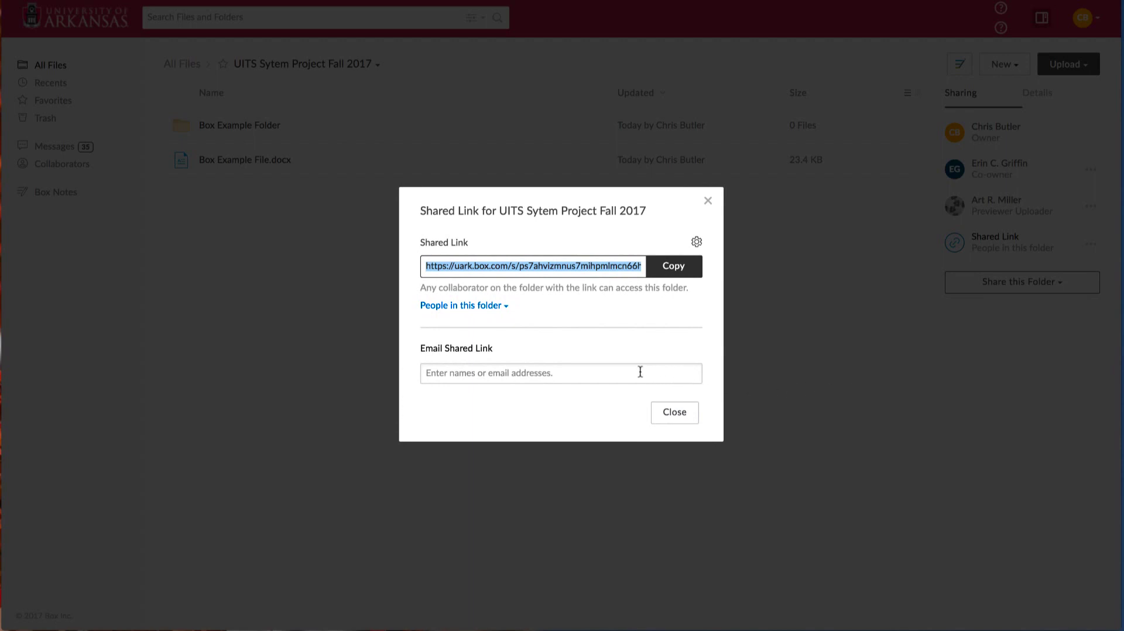
pyautogui.click(506, 307)
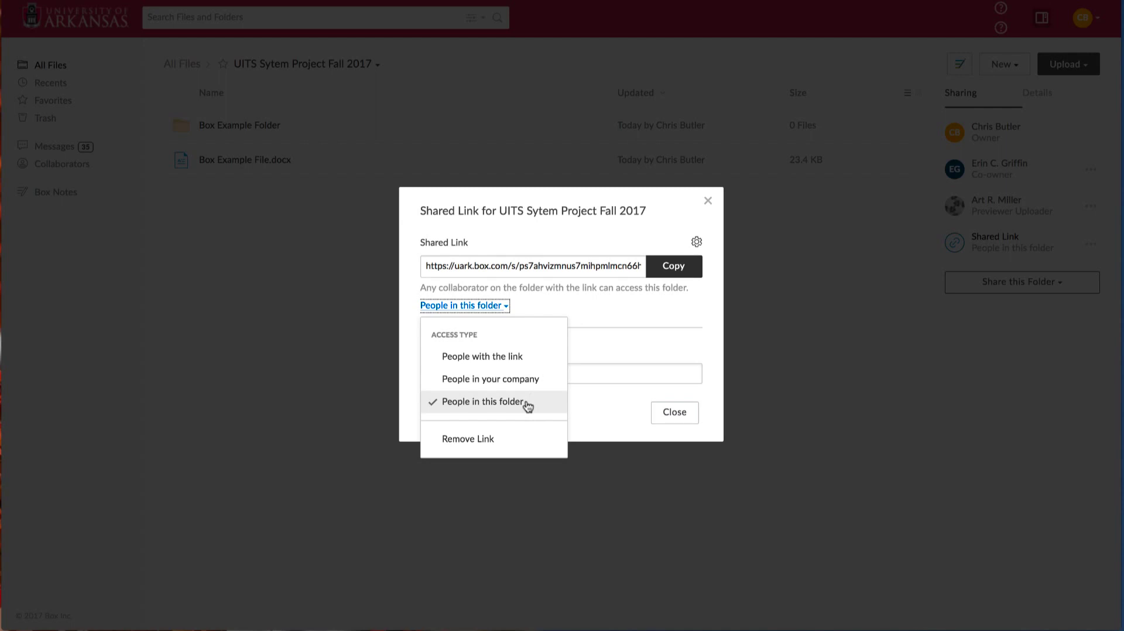
pyautogui.click(660, 339)
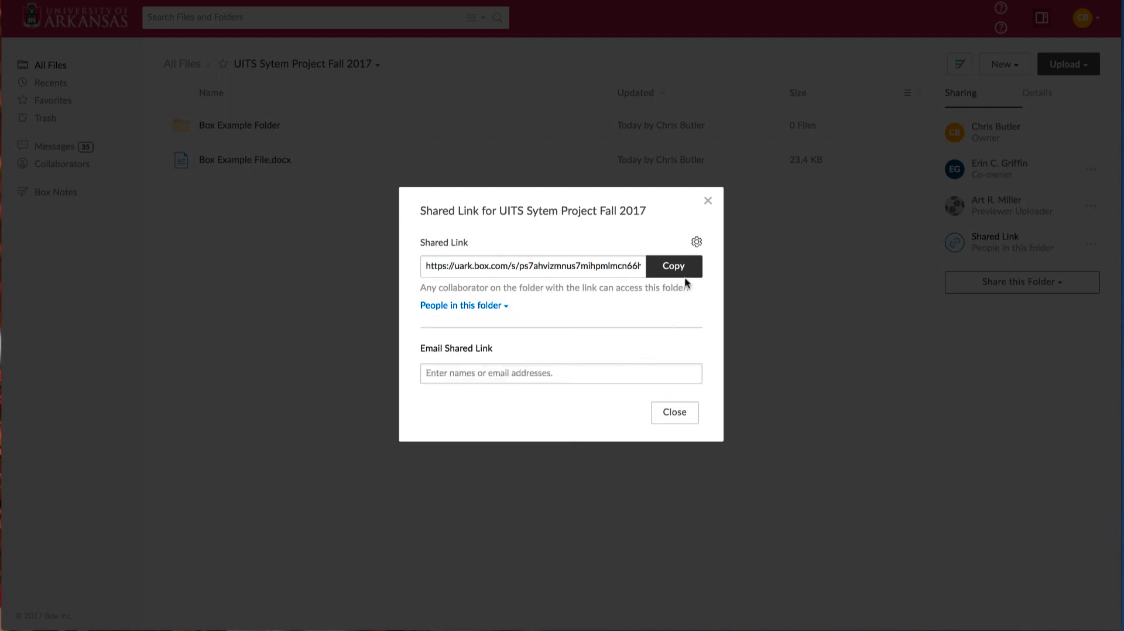
# Set the shared link's custom URL to MyCustomLink and have the link disabled on September 29, 2017.
pyautogui.click(697, 245)
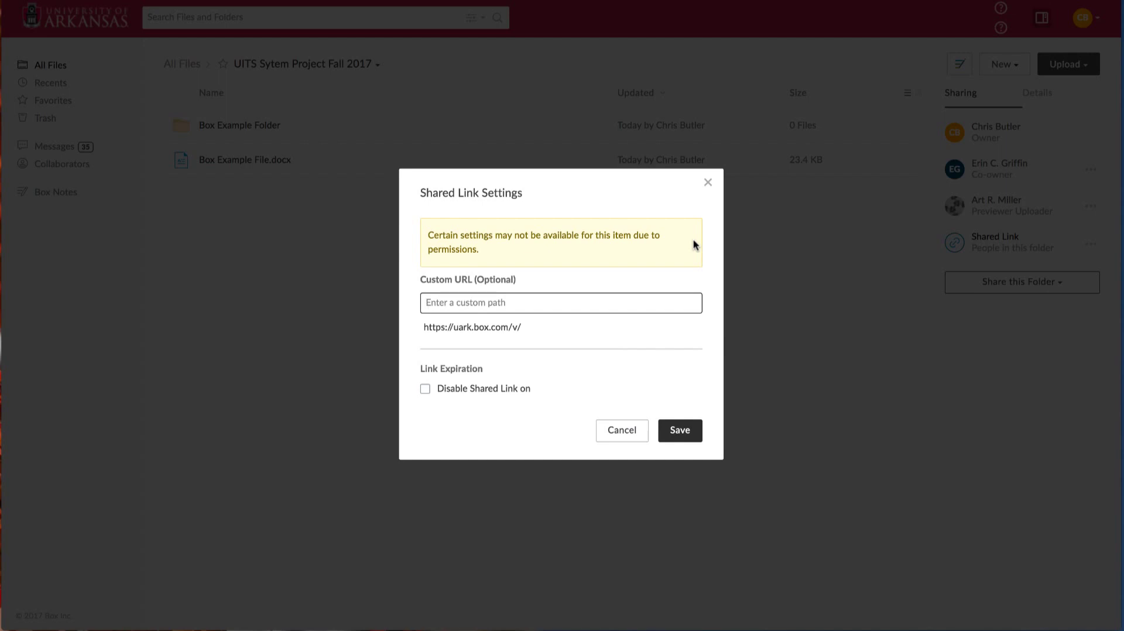
pyautogui.write('MyCustomLink')
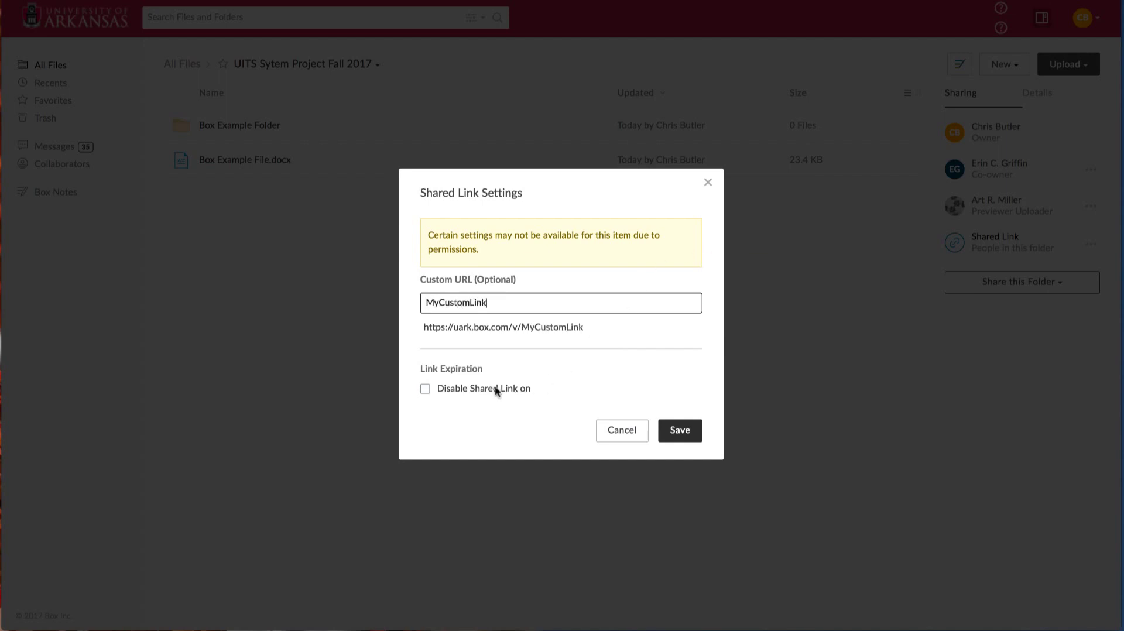
pyautogui.click(425, 389)
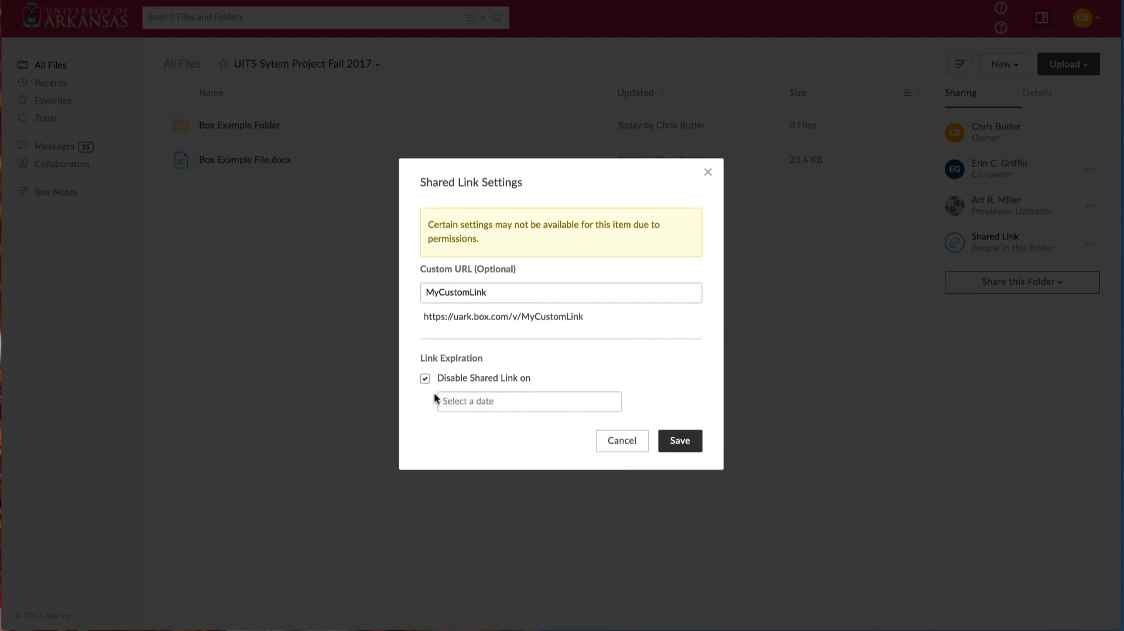
pyautogui.click(465, 401)
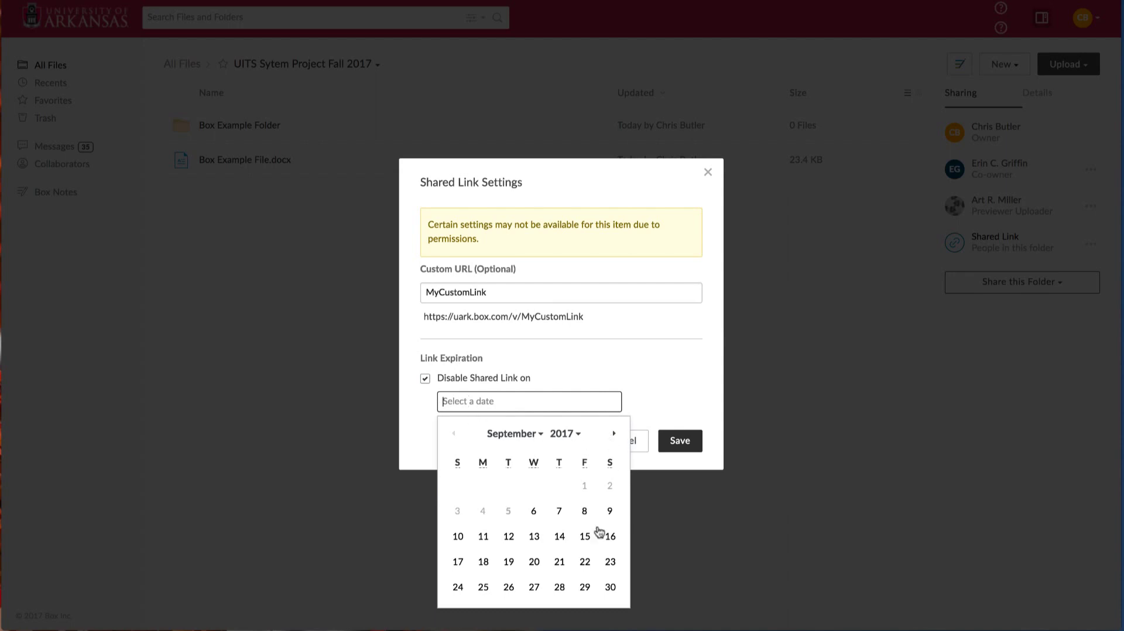
pyautogui.click(584, 589)
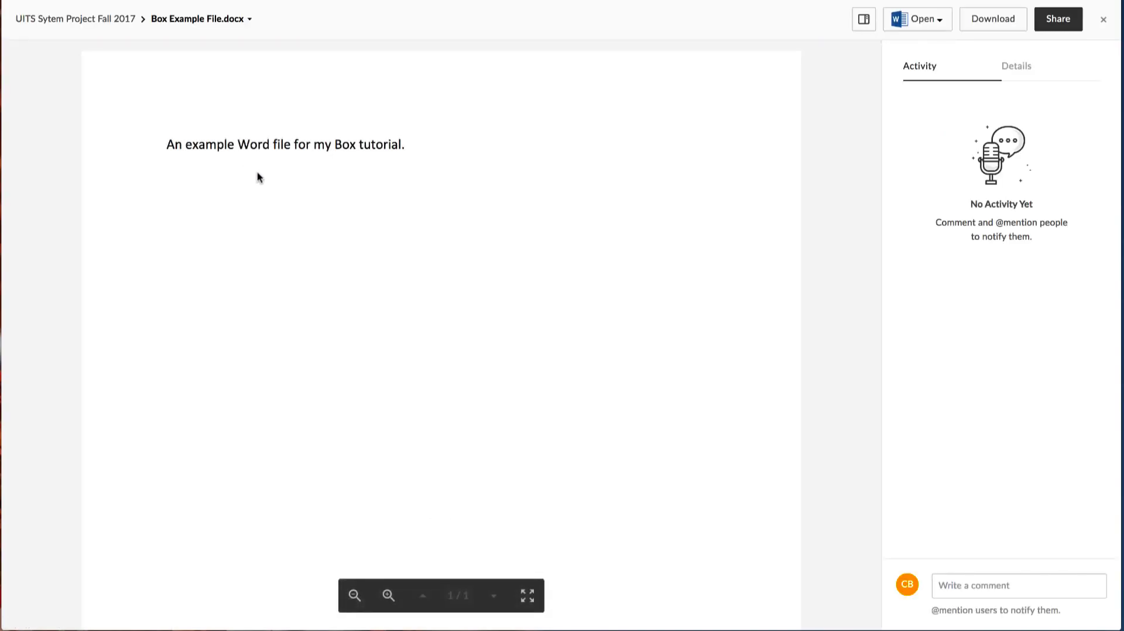
# Check which applications are offered for opening Box Example File.docx.
pyautogui.click(923, 21)
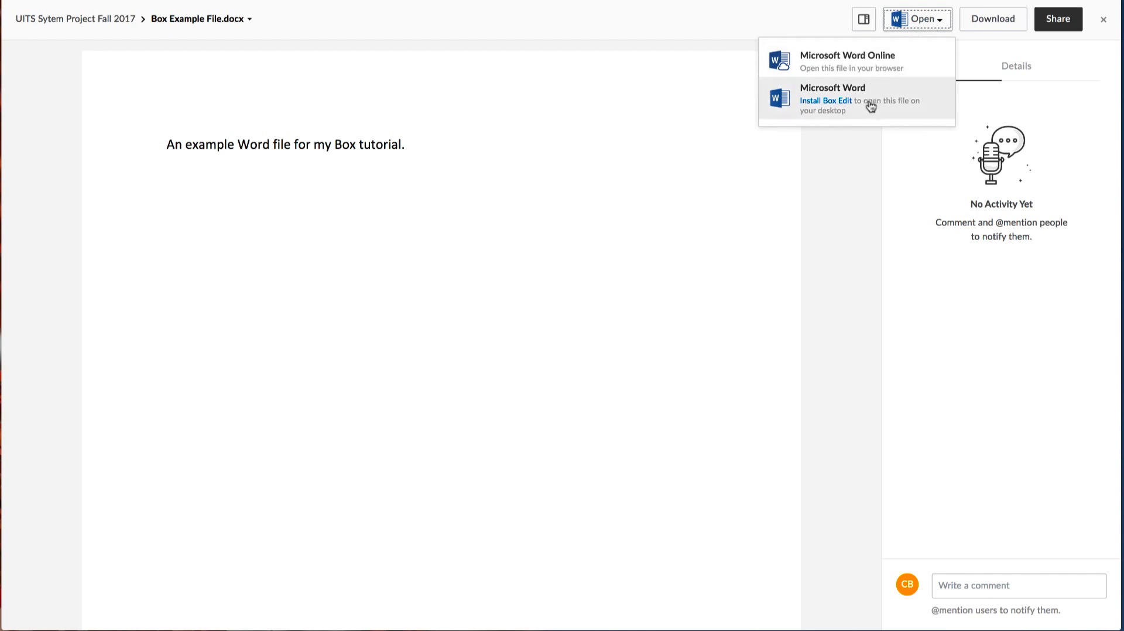
pyautogui.click(567, 246)
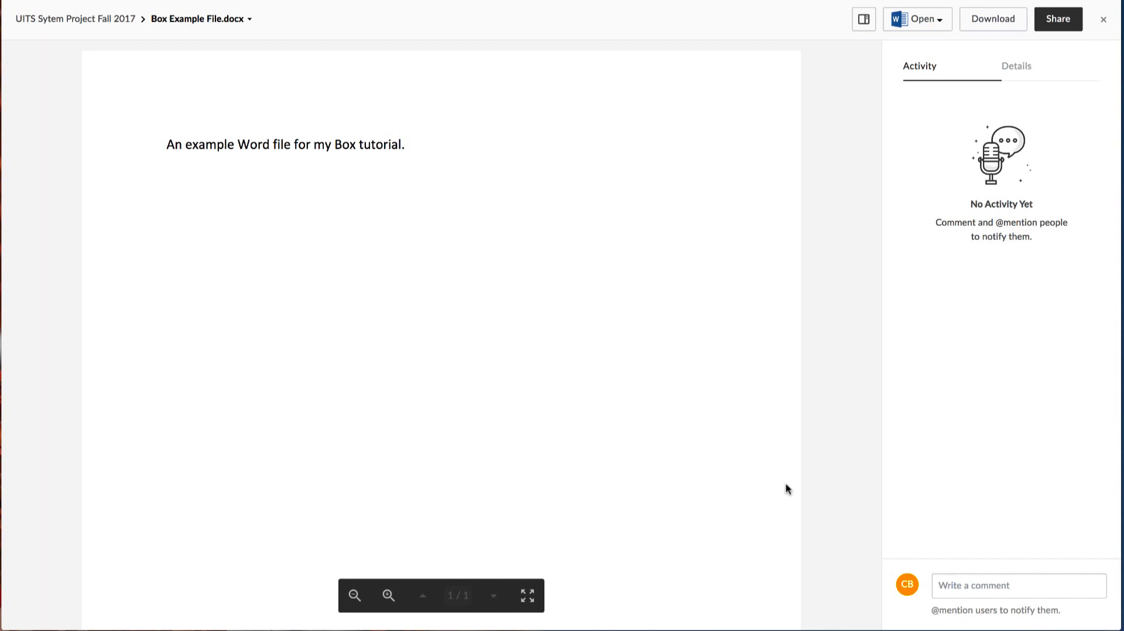
# Draft a comment on Box Example File.docx reading "Hi", a mention of the collaborator whose name starts with E, and "check this out".
pyautogui.click(952, 586)
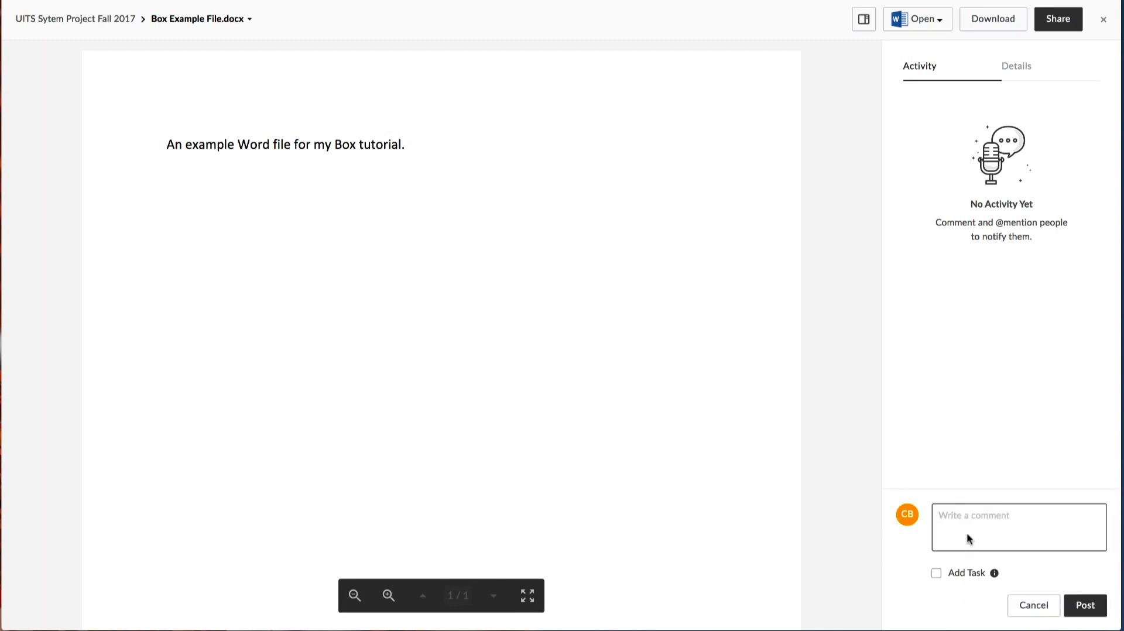
pyautogui.write('Hi @E')
pyautogui.press('Return')
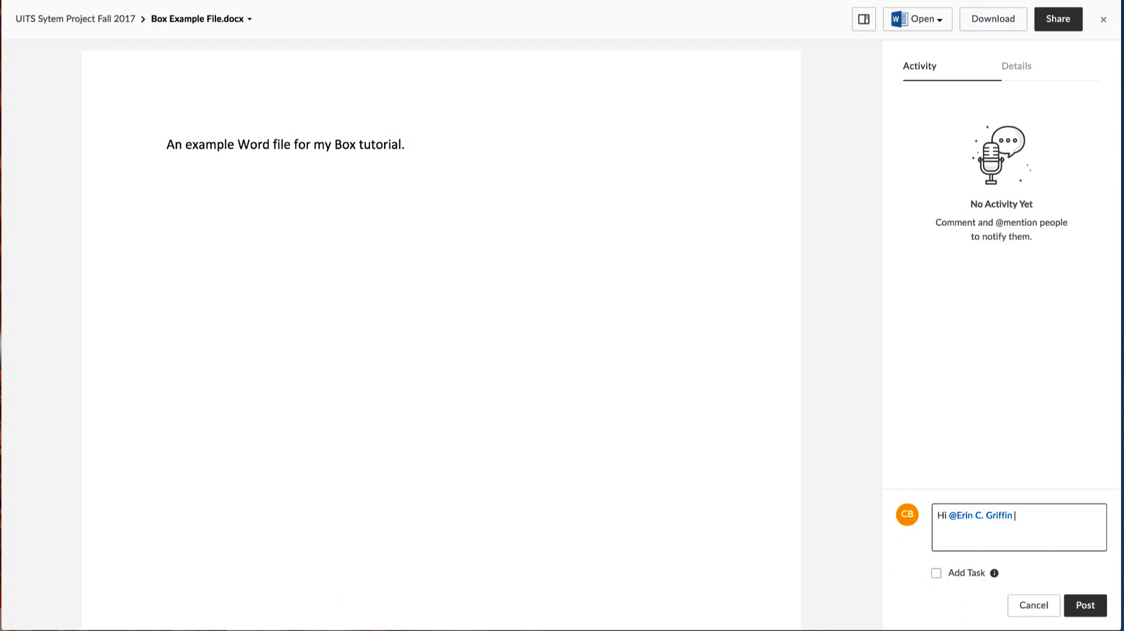
pyautogui.write('check this out')
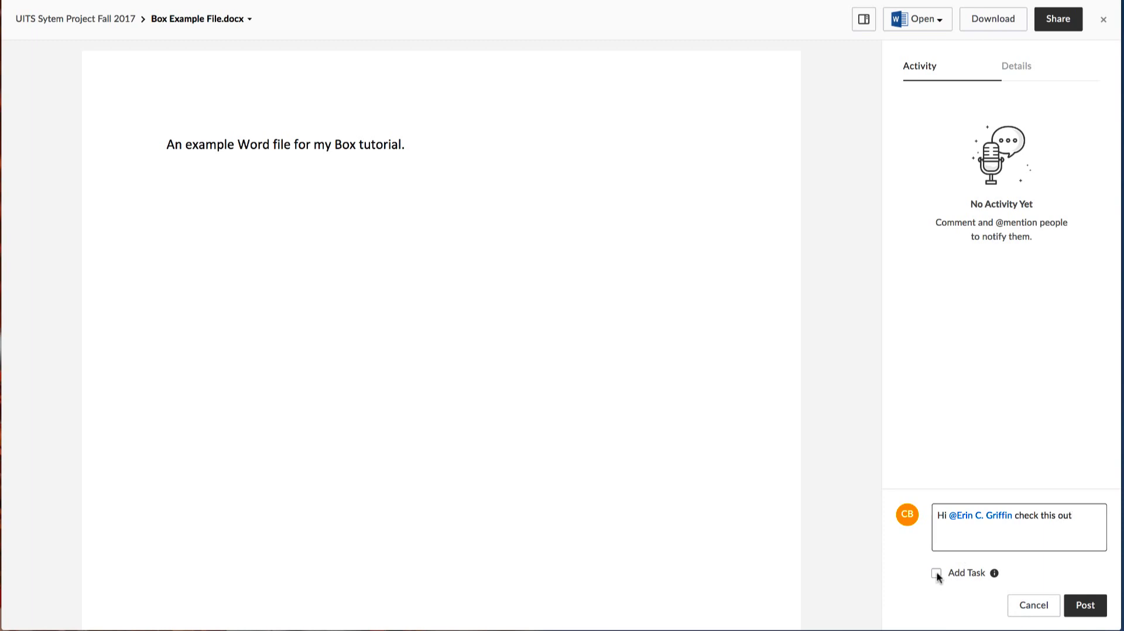
# Add a task to the comment, assigned to the collaborator whose name starts with "Ar" and due September 15, 2017.
pyautogui.click(936, 572)
pyautogui.click(953, 517)
pyautogui.write('Art')
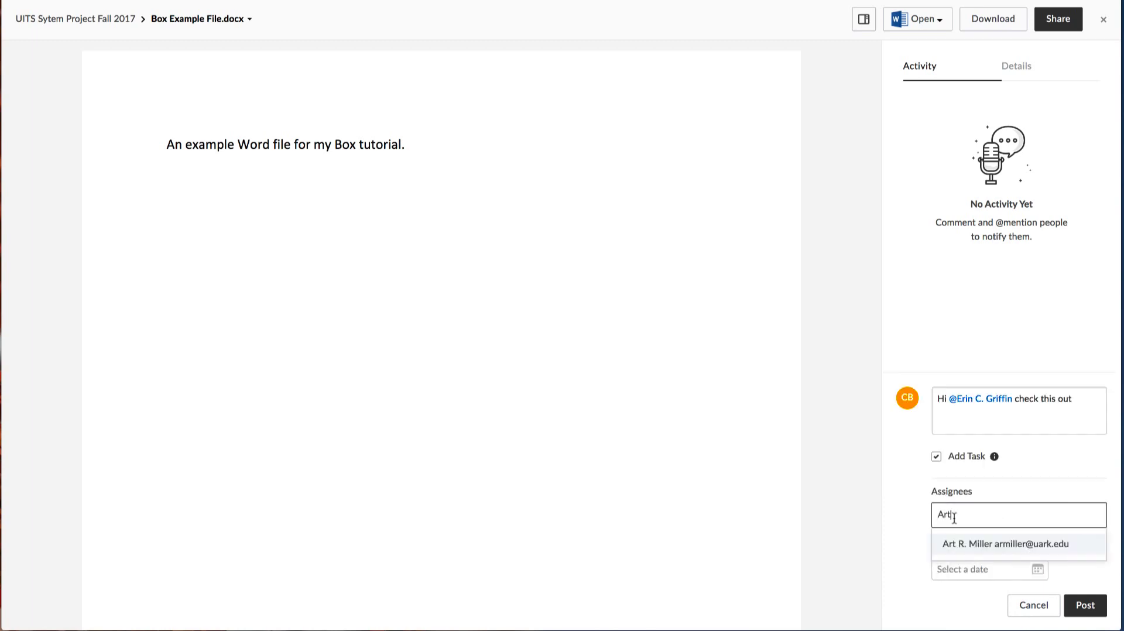
pyautogui.click(995, 544)
pyautogui.click(1038, 569)
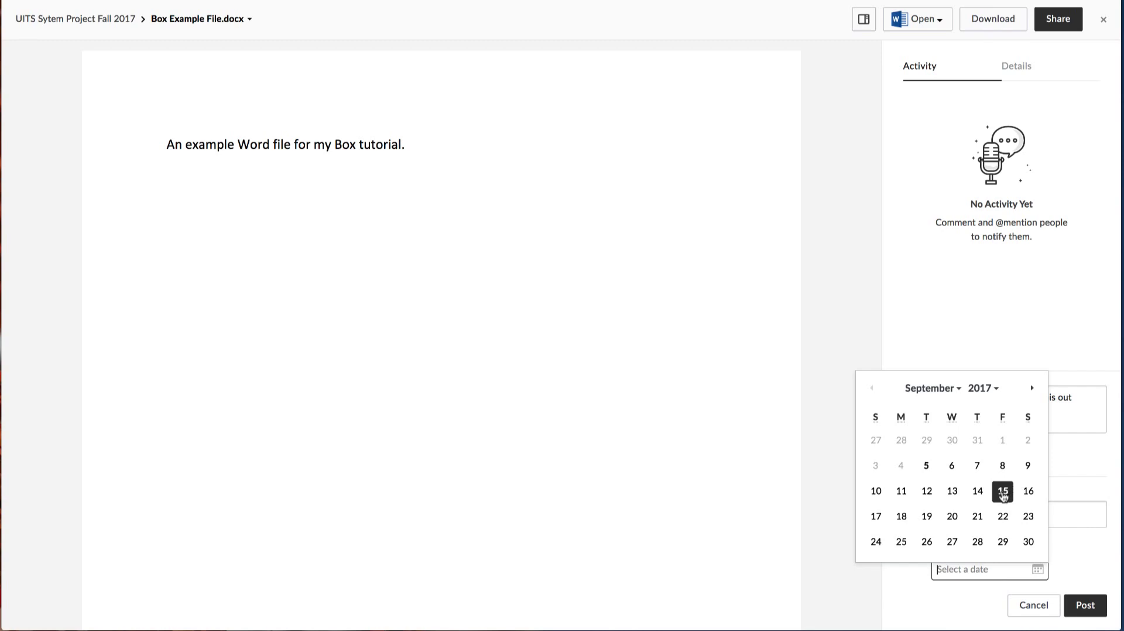
pyautogui.click(1003, 492)
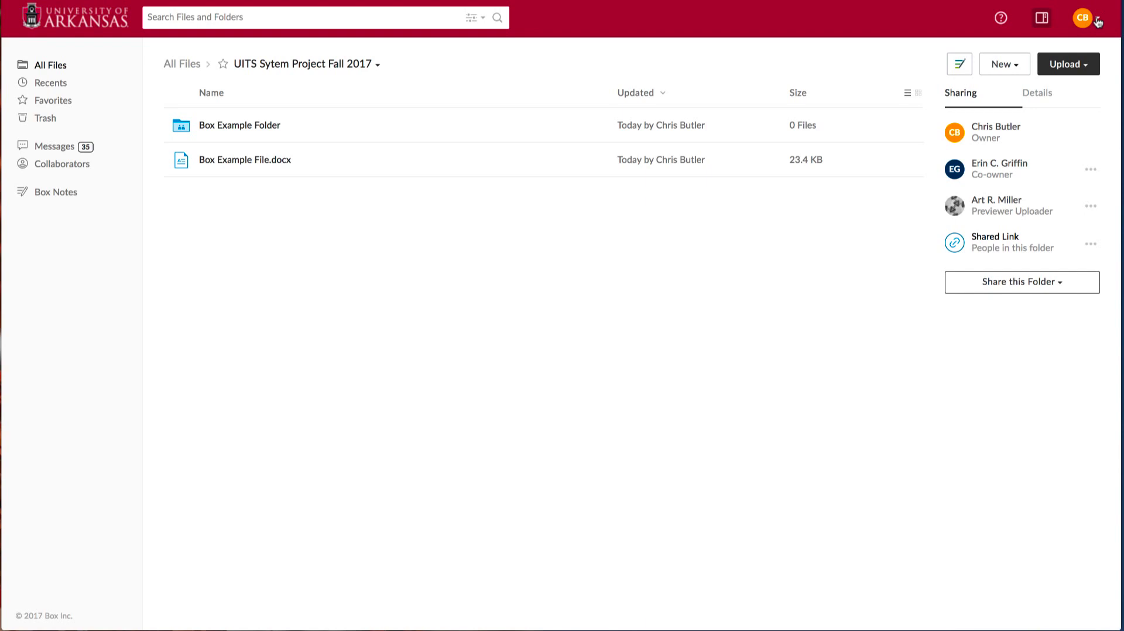
# Open the account settings and check the available Home Page choices without changing the selection.
pyautogui.click(1098, 22)
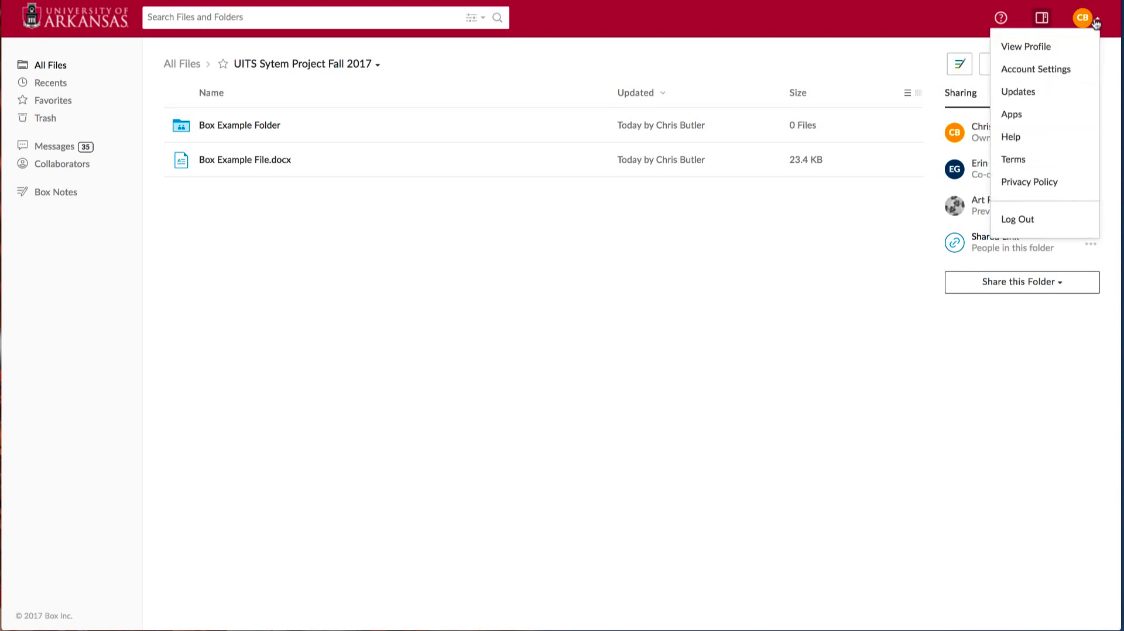
pyautogui.click(1052, 72)
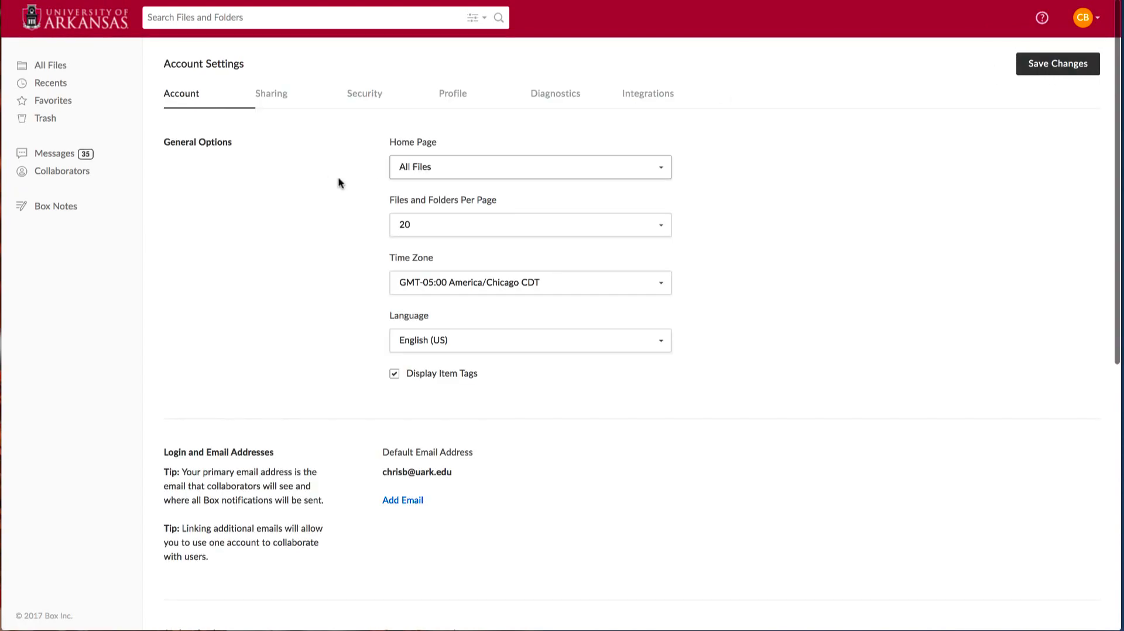
pyautogui.click(476, 171)
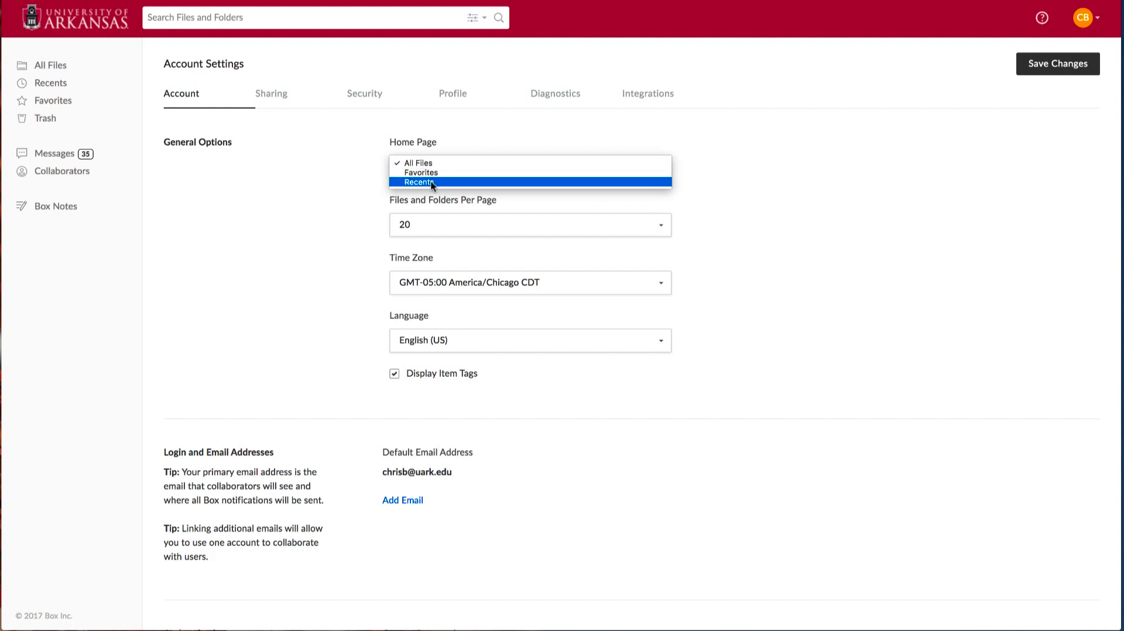
pyautogui.click(347, 180)
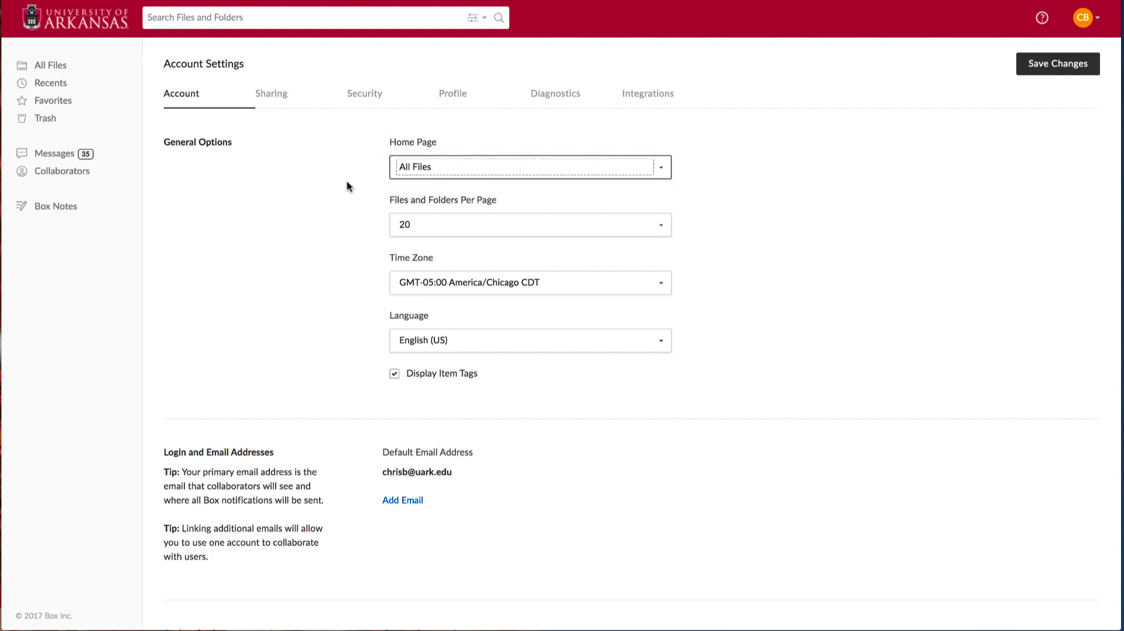
# Review the account's sharing settings, including the collaboration invitation and email notification options.
pyautogui.click(317, 102)
pyautogui.scroll(-3, 730, 283)
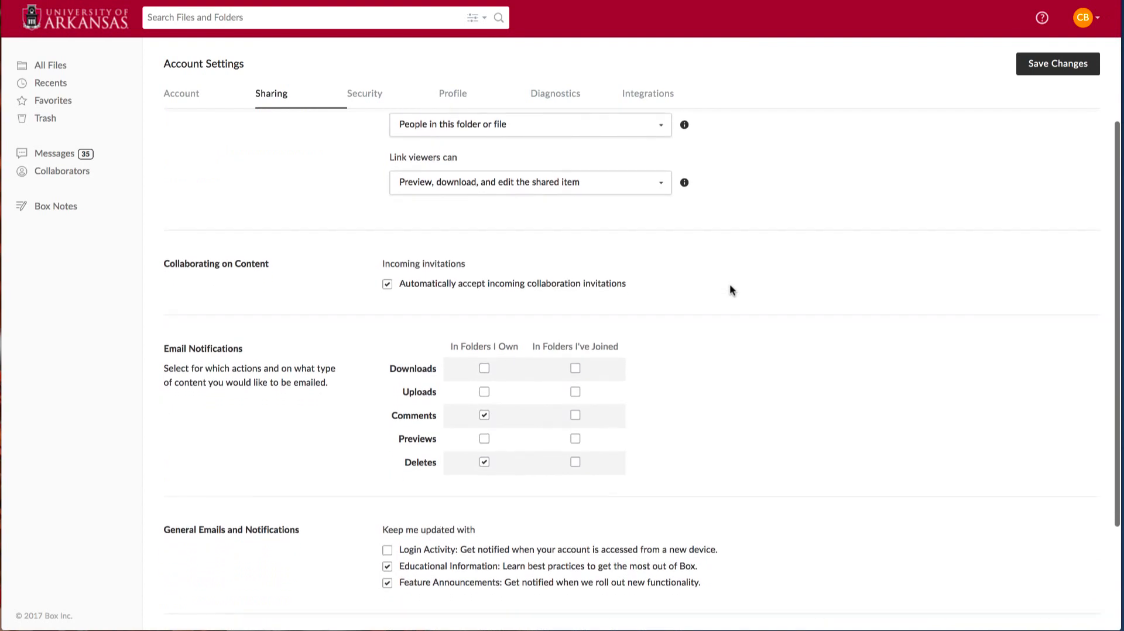
pyautogui.scroll(-2, 730, 283)
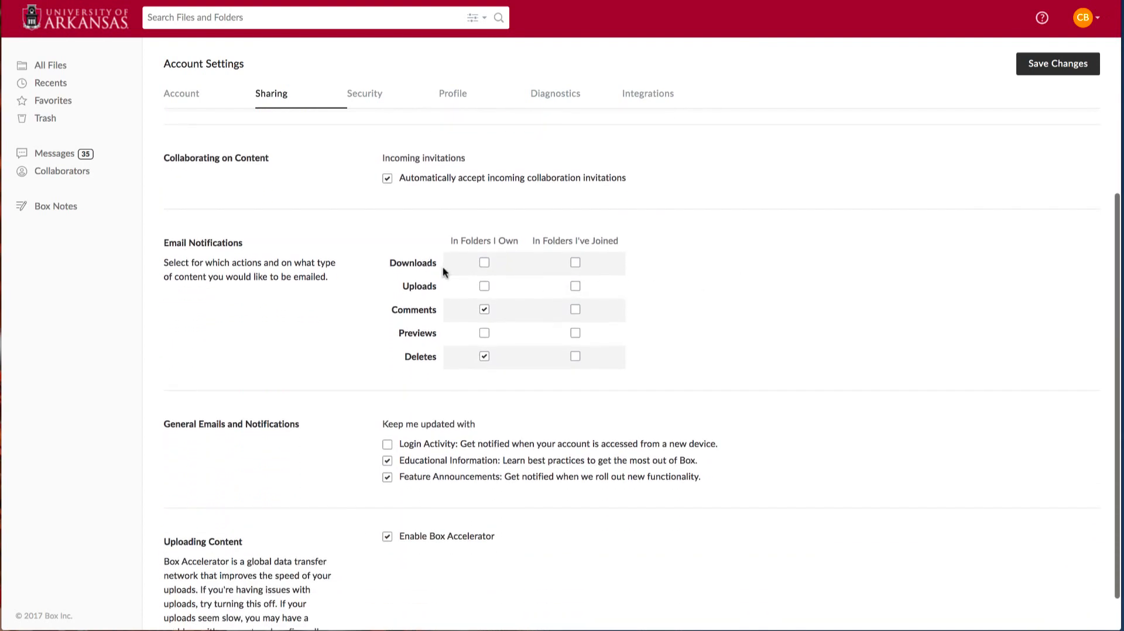